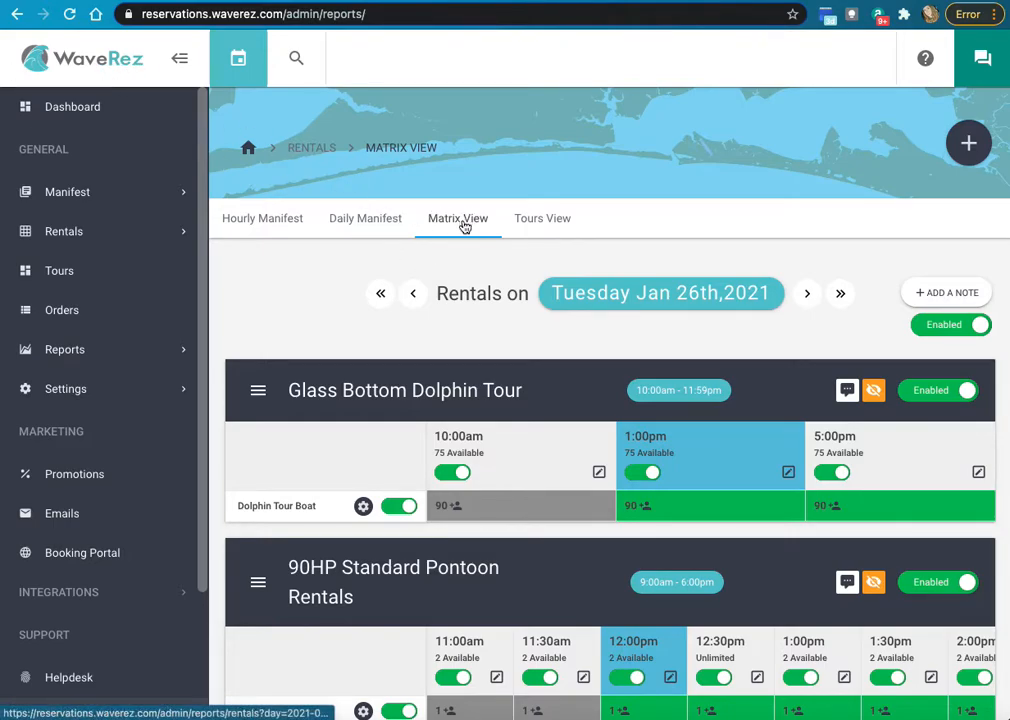
- Show the Matrix View of Jan 26, 2021 rentals and scan the pontoon time slots
{"action": "left_click", "coordinate": [460, 226]}
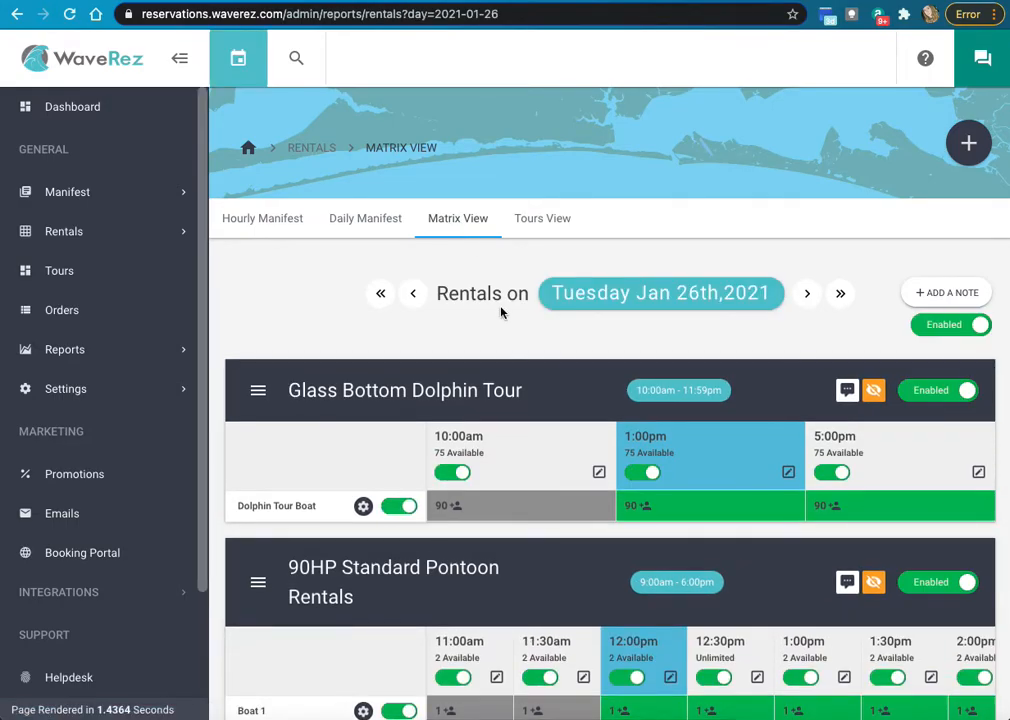
{"action": "scroll", "coordinate": [505, 320], "scroll_direction": "down", "scroll_amount": 3}
{"action": "scroll", "coordinate": [505, 320], "scroll_direction": "up", "scroll_amount": 2}
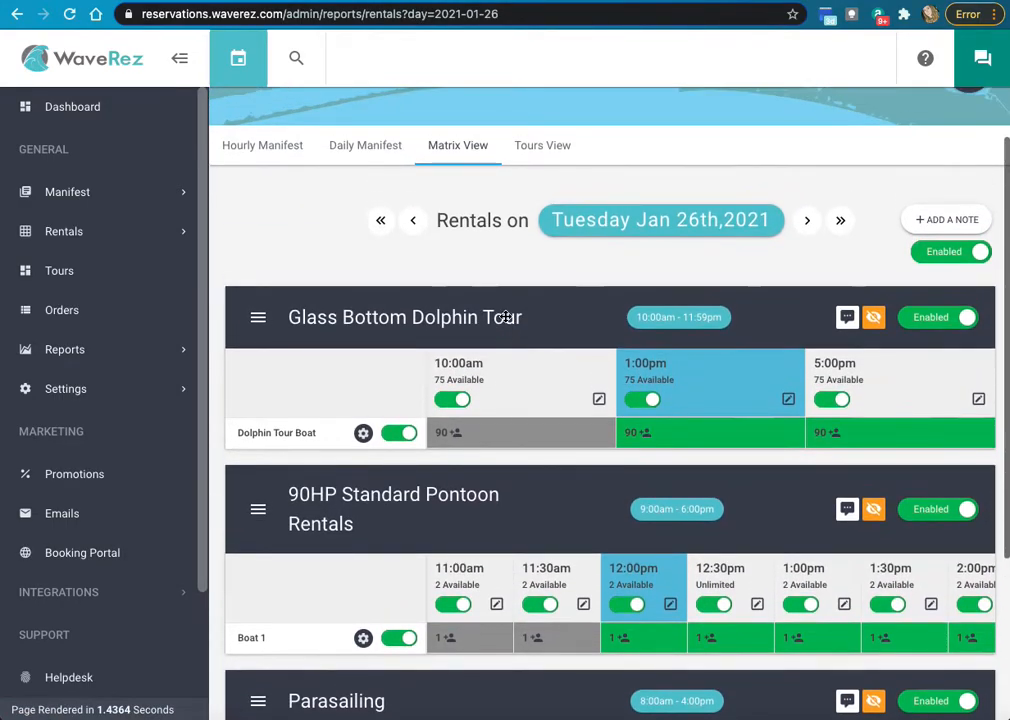
{"action": "scroll", "coordinate": [505, 318], "scroll_direction": "down", "scroll_amount": 4}
{"action": "scroll", "coordinate": [505, 316], "scroll_direction": "down", "scroll_amount": 1}
{"action": "scroll", "coordinate": [504, 257], "scroll_direction": "up", "scroll_amount": 2}
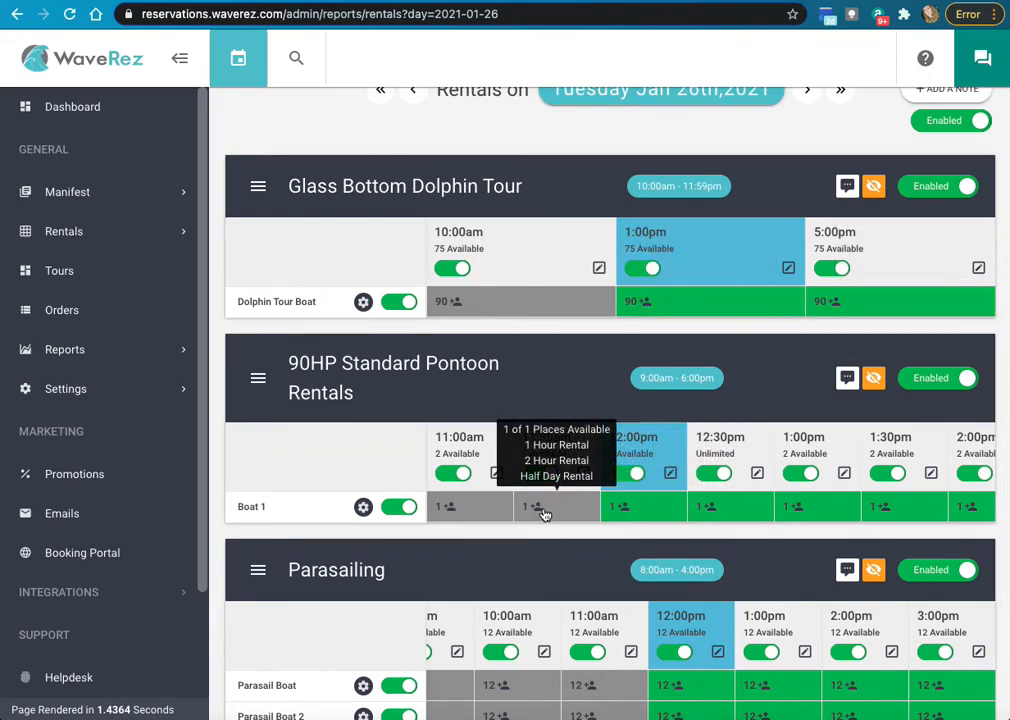
{"action": "scroll", "coordinate": [796, 428], "scroll_direction": "down", "scroll_amount": 1}
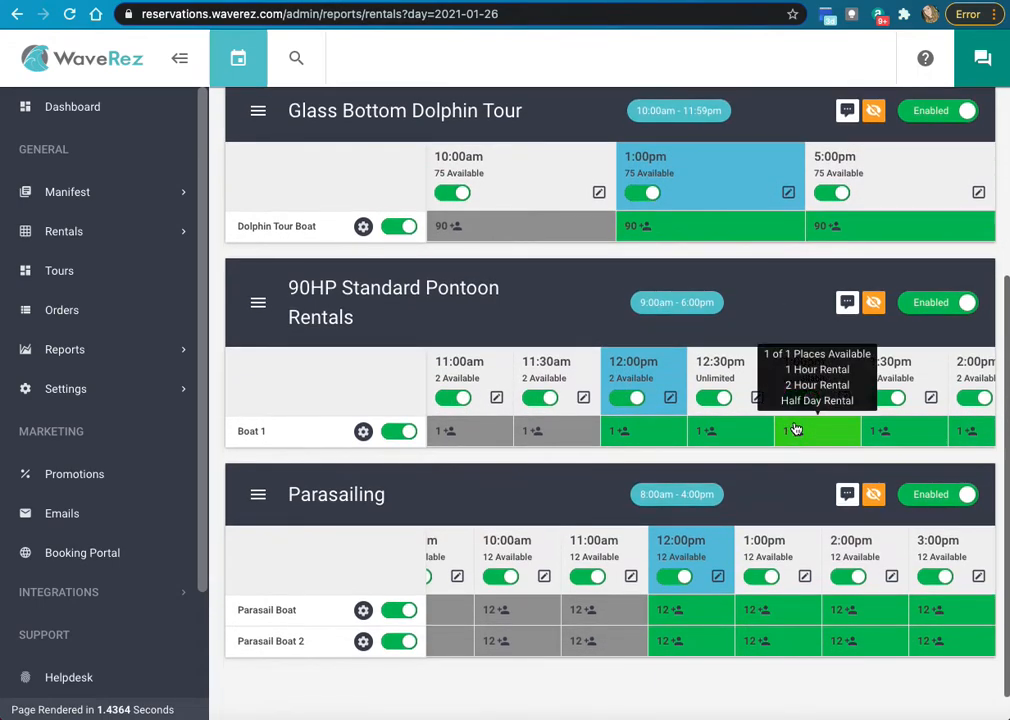
{"action": "scroll", "coordinate": [793, 427], "scroll_direction": "up", "scroll_amount": 1}
{"action": "scroll", "coordinate": [775, 424], "scroll_direction": "down", "scroll_amount": 2}
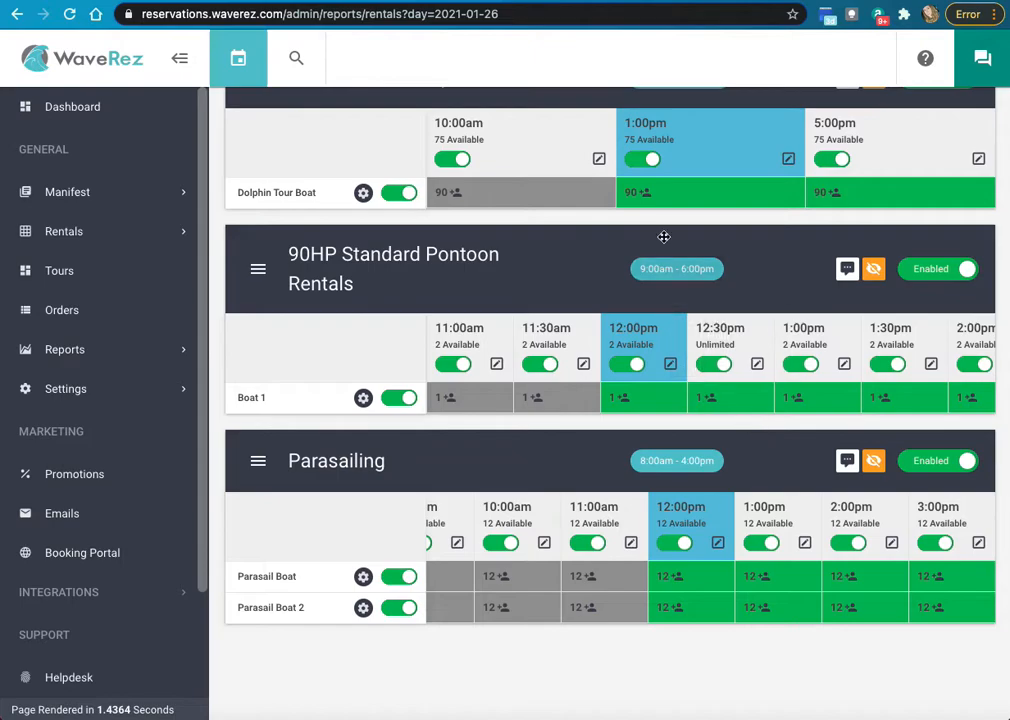
{"action": "mouse_move", "coordinate": [643, 400]}
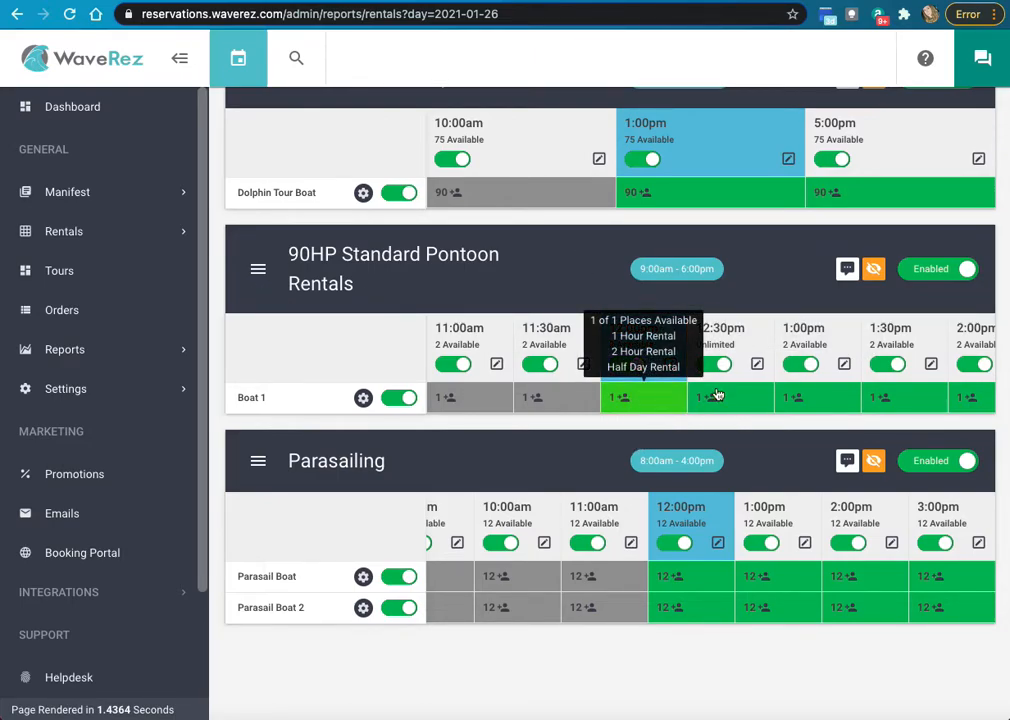
- Start a new booking from Boat 1's 12:00pm 90HP Standard Pontoon slot
{"action": "left_click", "coordinate": [633, 400]}
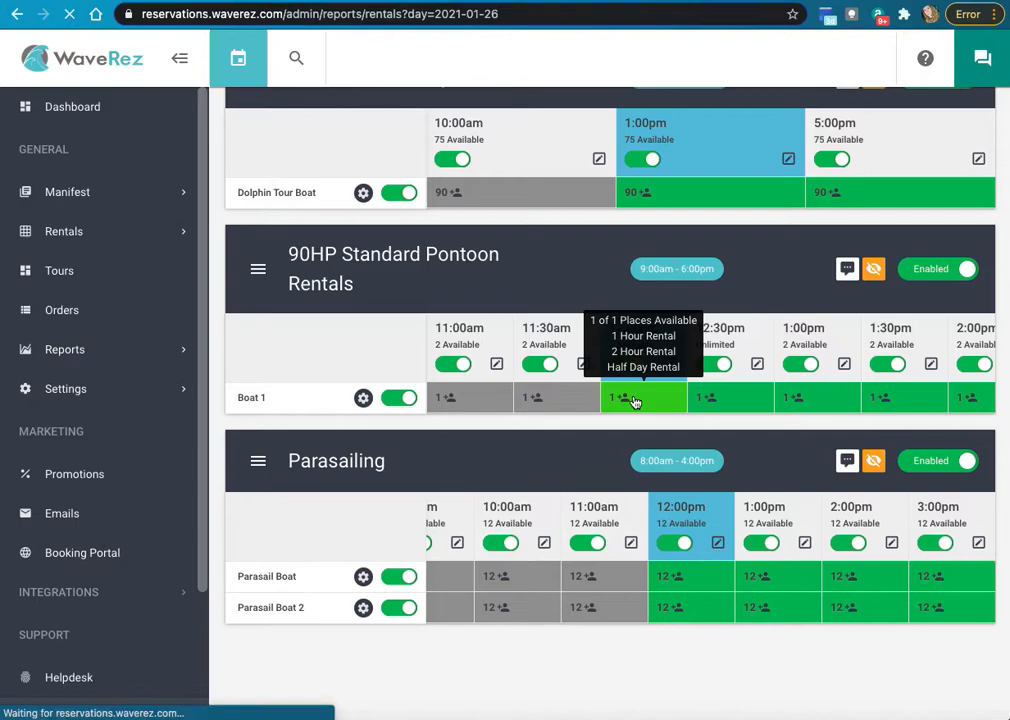
{"action": "scroll", "coordinate": [634, 400], "scroll_direction": "down", "scroll_amount": 1}
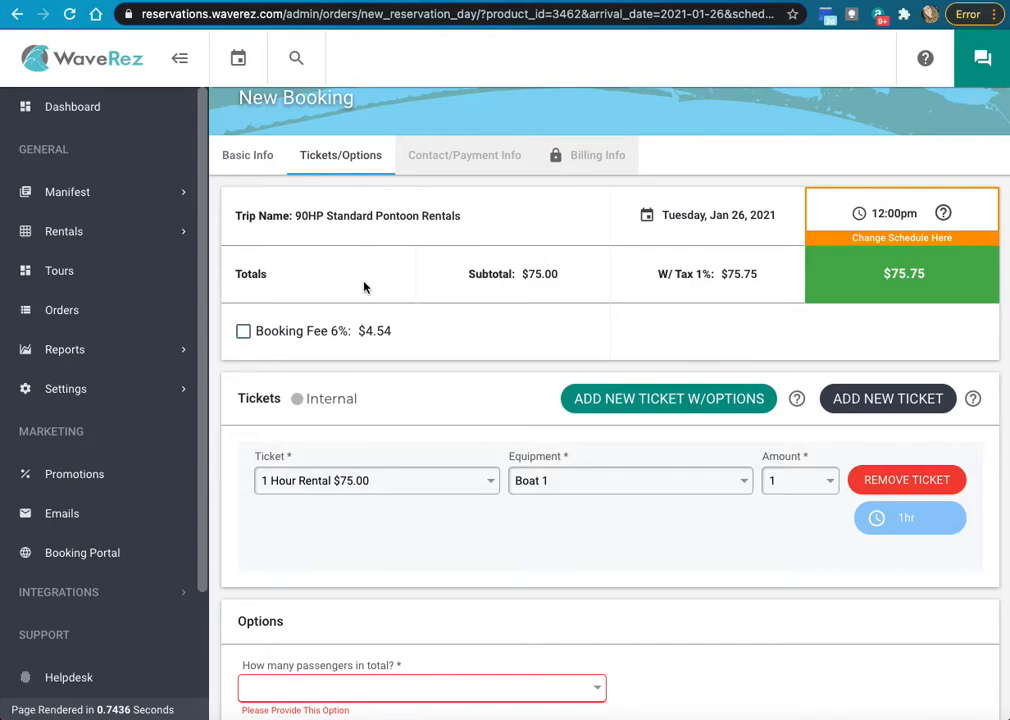
{"action": "scroll", "coordinate": [364, 288], "scroll_direction": "up", "scroll_amount": 2}
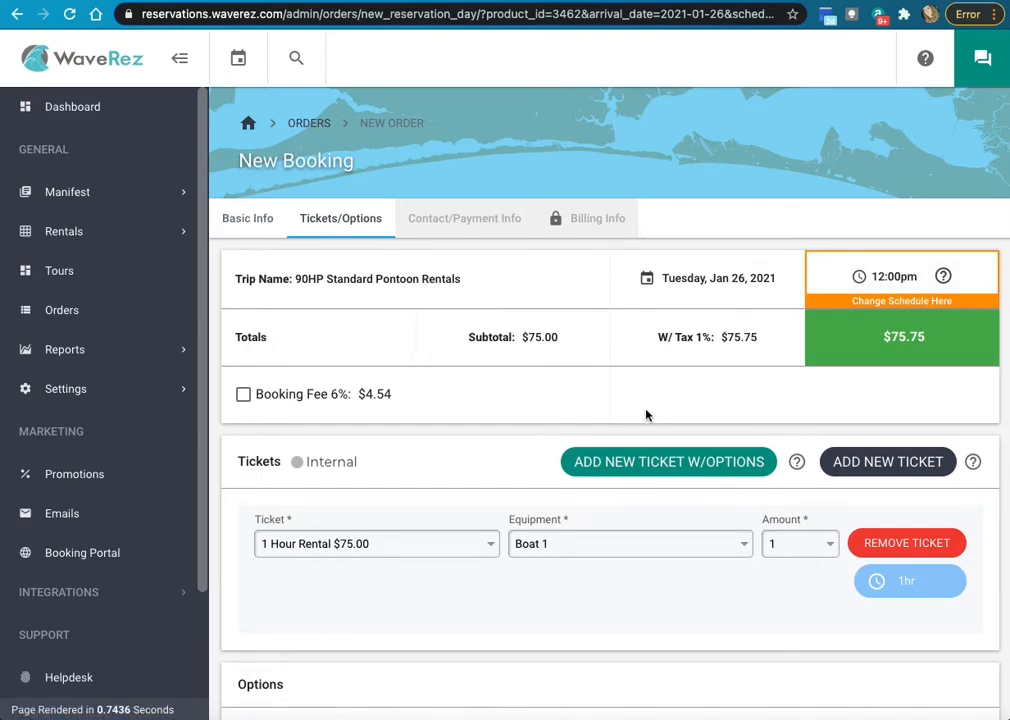
{"action": "scroll", "coordinate": [600, 410], "scroll_direction": "down", "scroll_amount": 3}
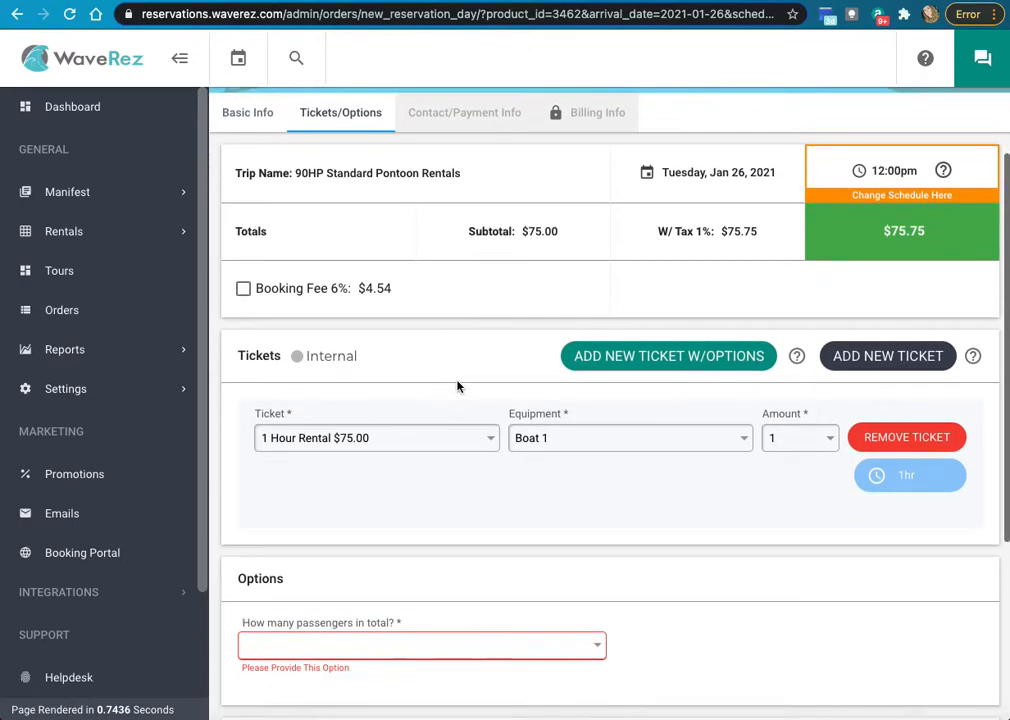
{"action": "scroll", "coordinate": [450, 385], "scroll_direction": "down", "scroll_amount": 2}
- Keep the 1 Hour Rental $75.00 ticket at amount 1 with Boat 1 as equipment
{"action": "left_click", "coordinate": [353, 373]}
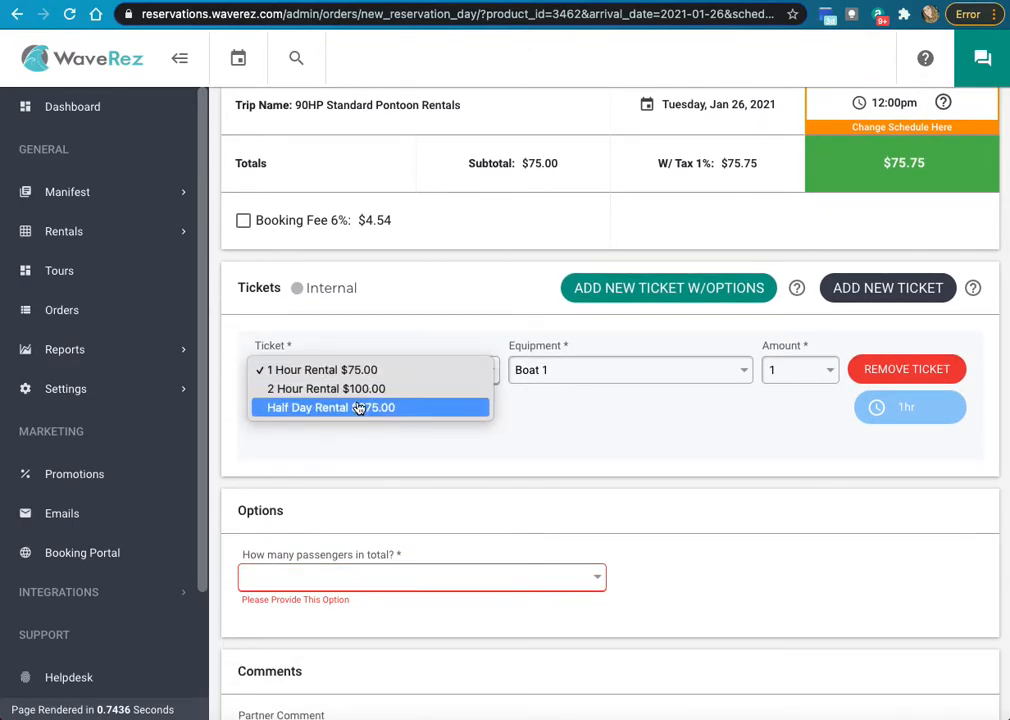
{"action": "left_click", "coordinate": [399, 370]}
{"action": "scroll", "coordinate": [720, 360], "scroll_direction": "down", "scroll_amount": 1}
{"action": "left_click", "coordinate": [787, 318]}
{"action": "left_click", "coordinate": [721, 361]}
{"action": "left_click", "coordinate": [577, 314]}
{"action": "left_click", "coordinate": [577, 315]}
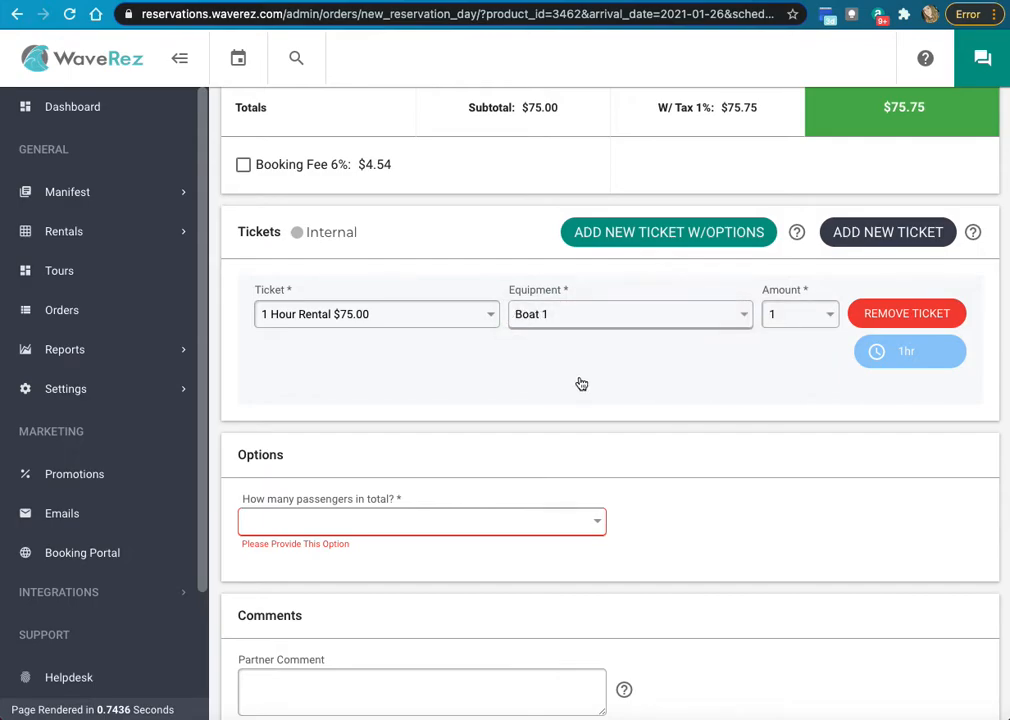
{"action": "scroll", "coordinate": [572, 385], "scroll_direction": "up", "scroll_amount": 1}
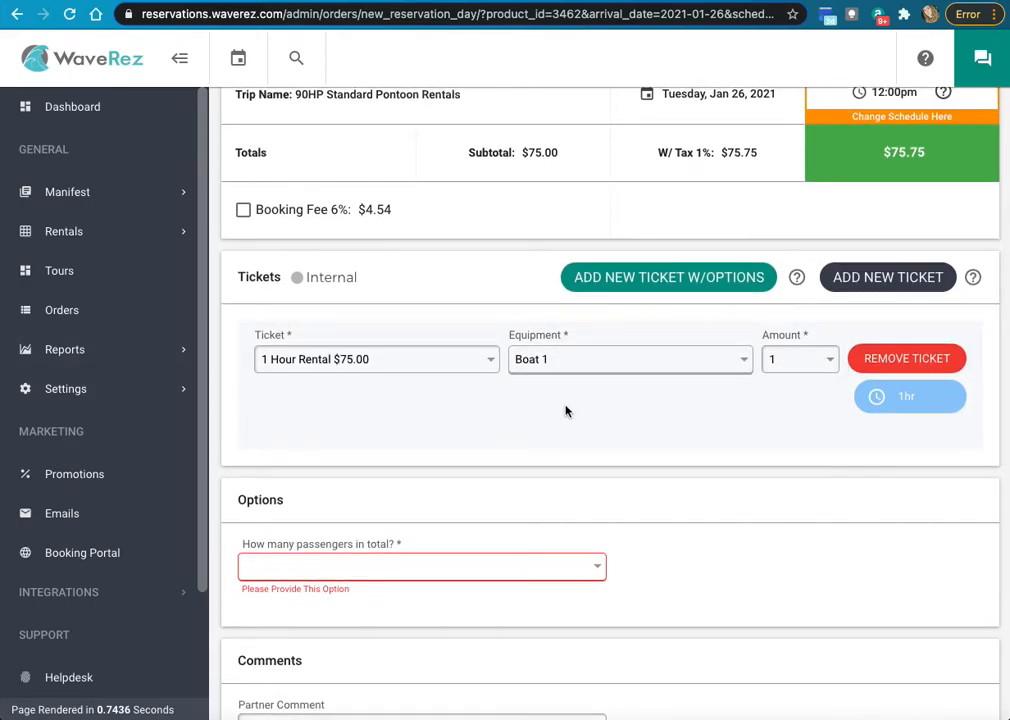
{"action": "scroll", "coordinate": [570, 415], "scroll_direction": "up", "scroll_amount": 4}
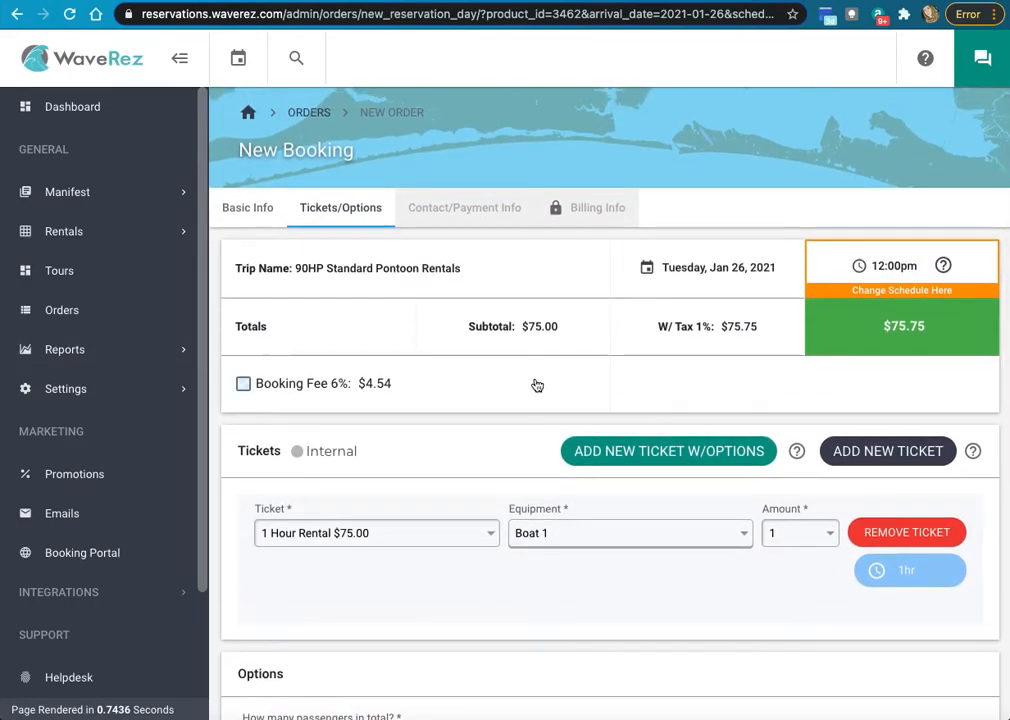
{"action": "scroll", "coordinate": [545, 390], "scroll_direction": "down", "scroll_amount": 8}
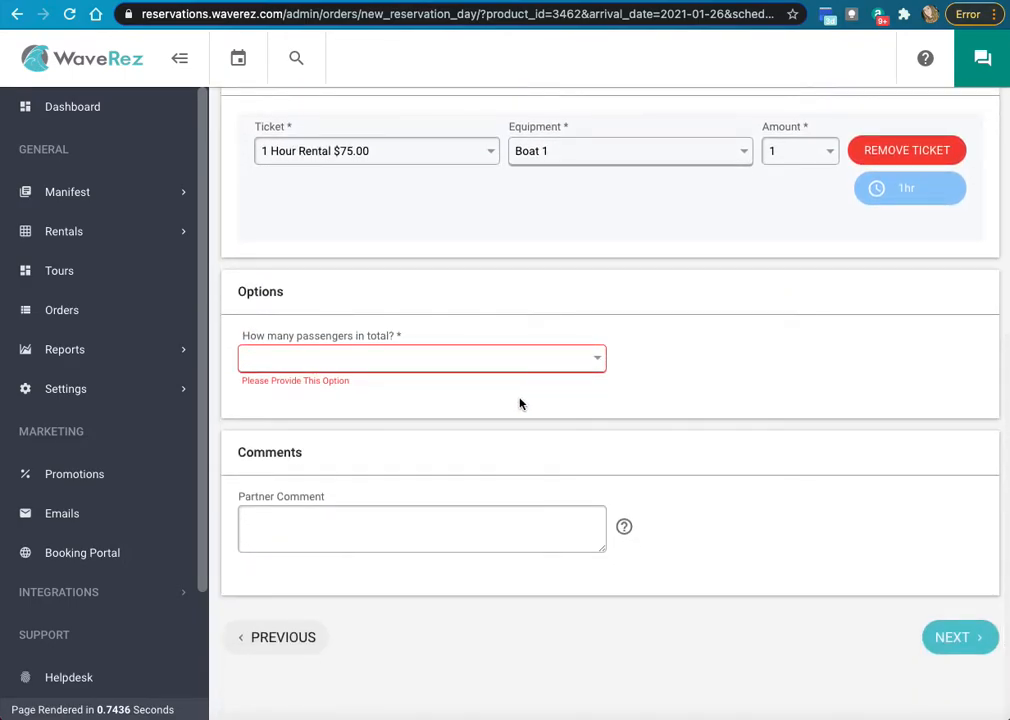
- Set total passengers to 1 Person and continue past the internal ticket warning
{"action": "left_click", "coordinate": [330, 360]}
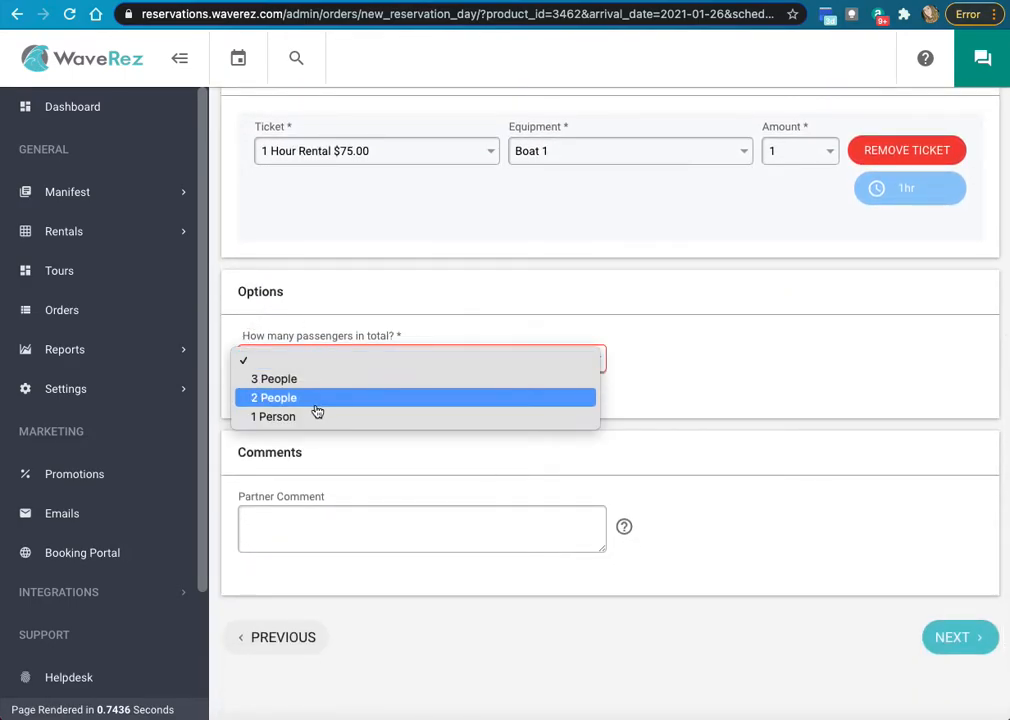
{"action": "left_click", "coordinate": [444, 416]}
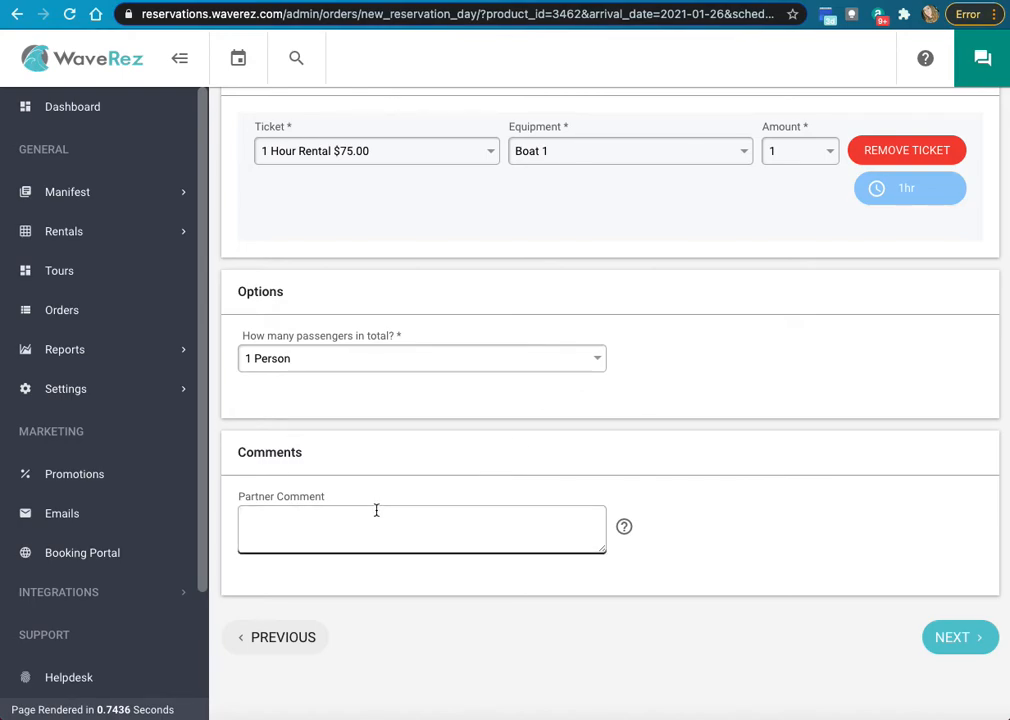
{"action": "scroll", "coordinate": [373, 509], "scroll_direction": "up", "scroll_amount": 4}
{"action": "scroll", "coordinate": [476, 525], "scroll_direction": "down", "scroll_amount": 4}
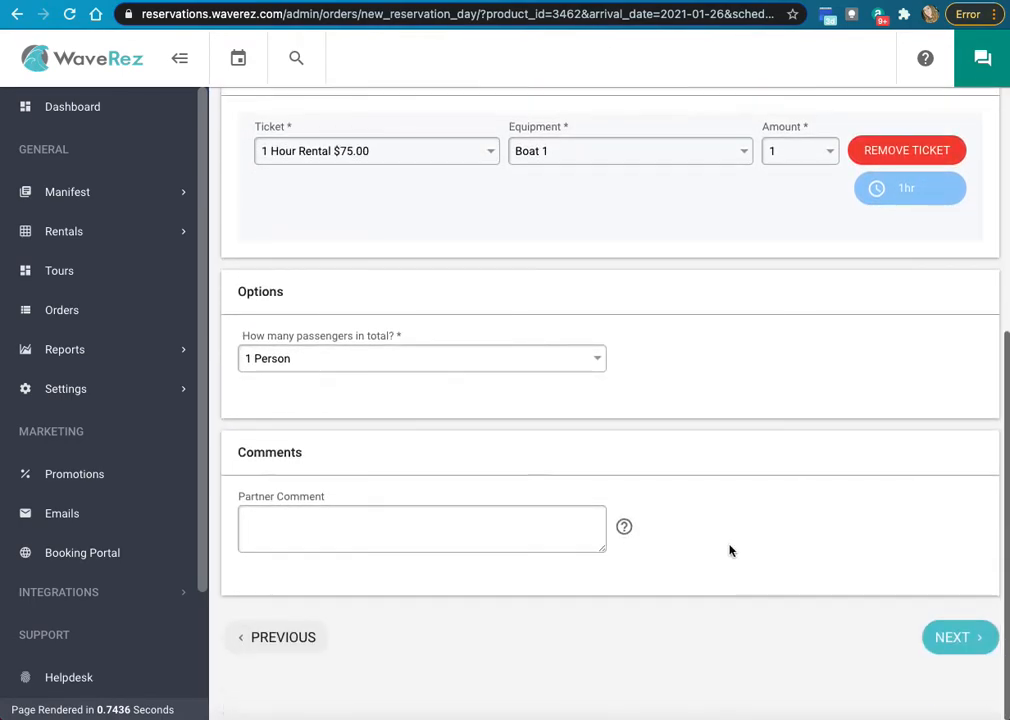
{"action": "left_click", "coordinate": [957, 645]}
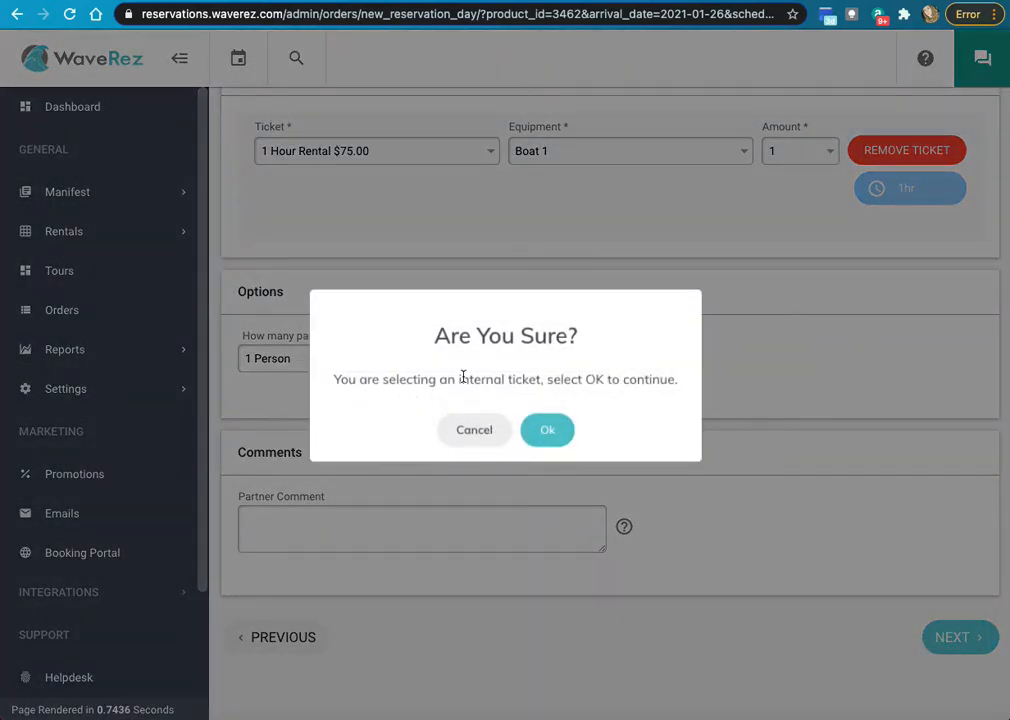
{"action": "left_click", "coordinate": [559, 429]}
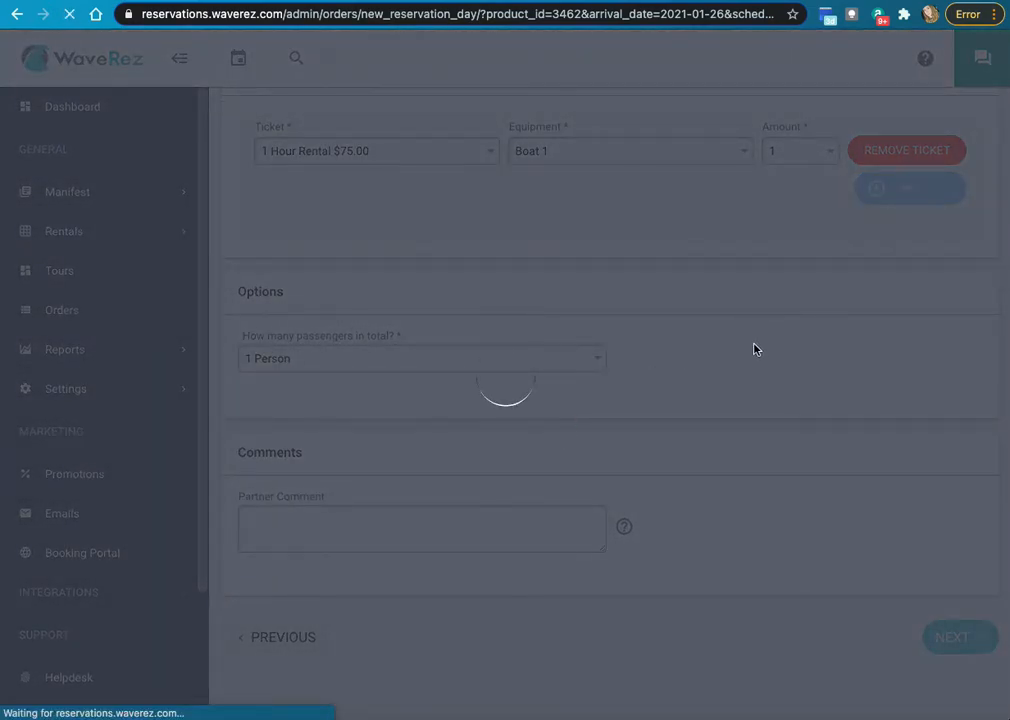
- Enter the customer's first name, last name and phone number in the contact fields
{"action": "scroll", "coordinate": [372, 448], "scroll_direction": "down", "scroll_amount": 1}
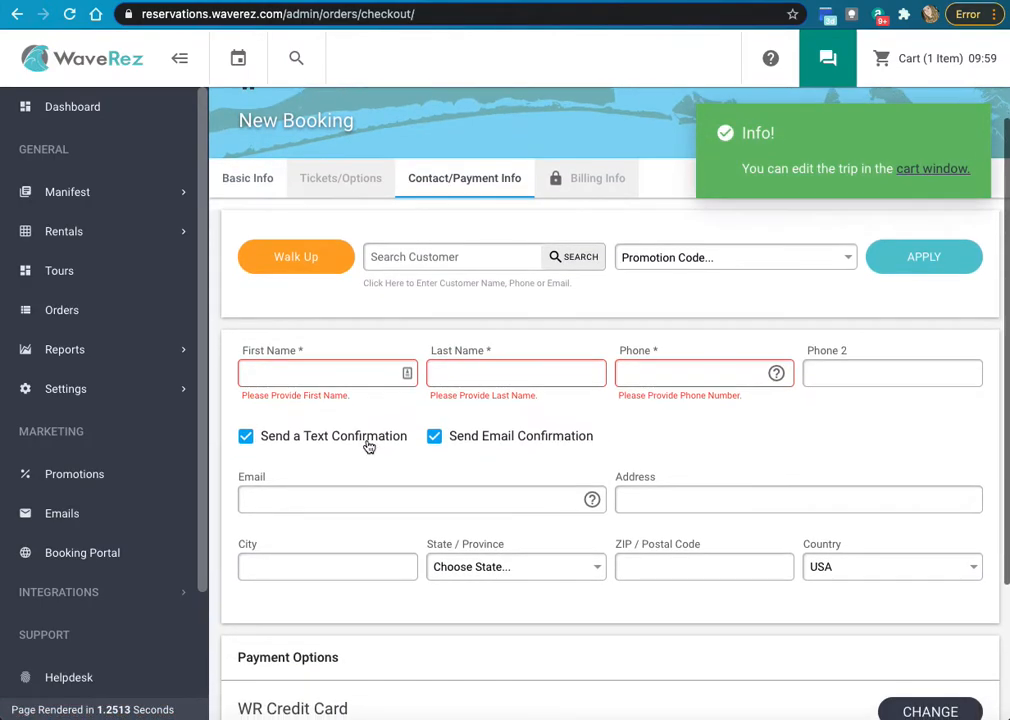
{"action": "scroll", "coordinate": [395, 298], "scroll_direction": "down", "scroll_amount": 1}
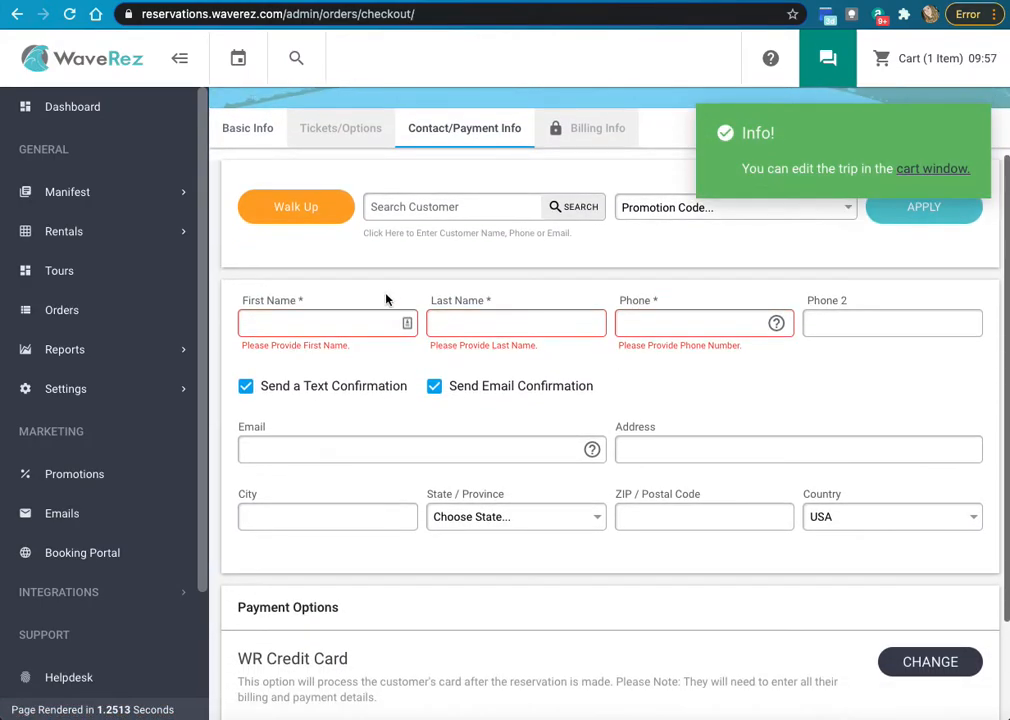
{"action": "left_click", "coordinate": [292, 322]}
{"action": "key", "text": "Tab"}
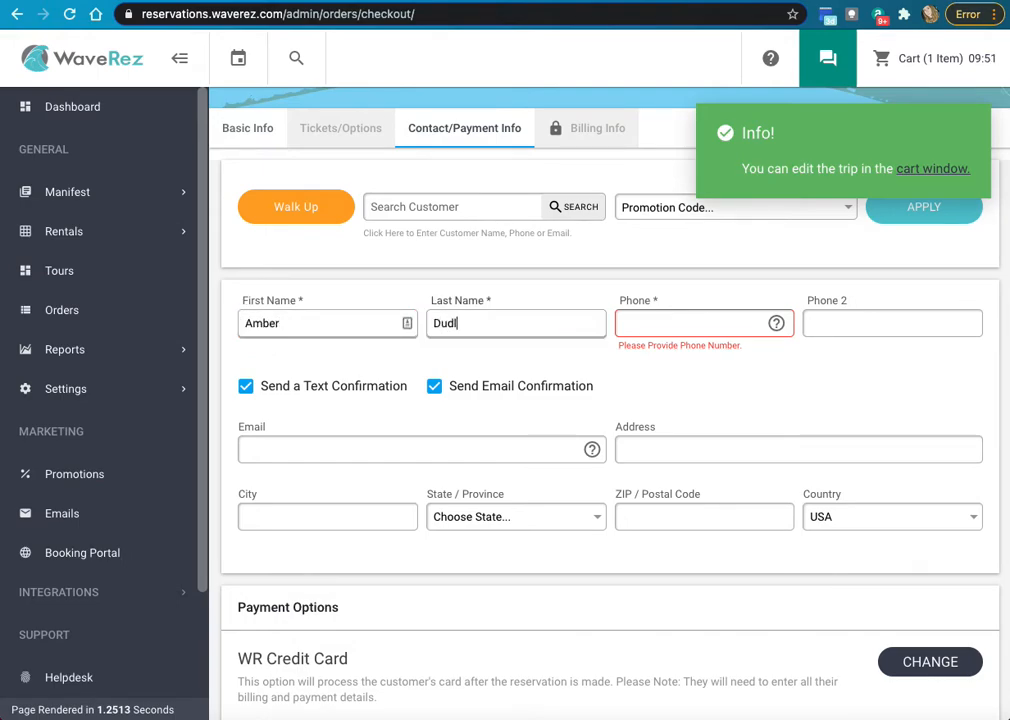
{"action": "key", "text": "Tab"}
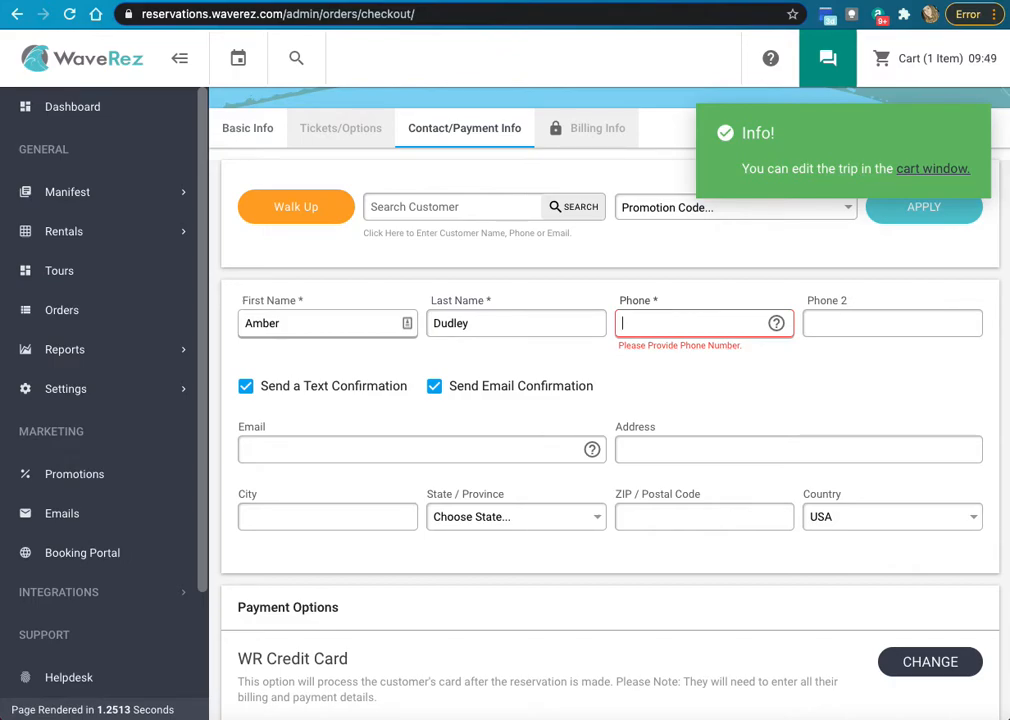
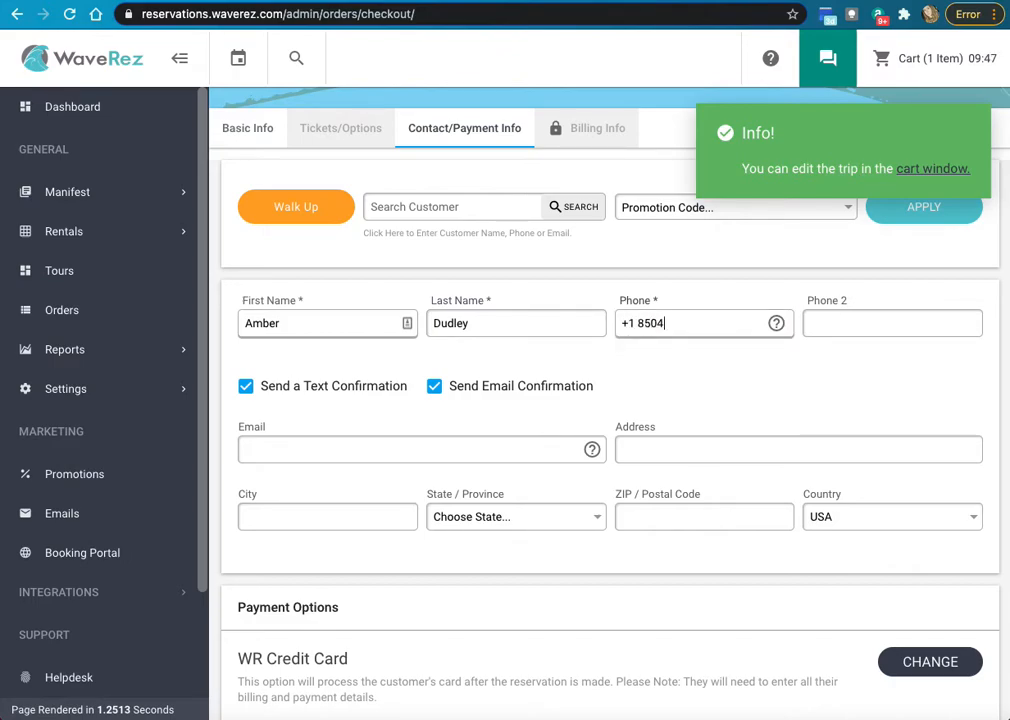
{"action": "scroll", "coordinate": [331, 401], "scroll_direction": "down", "scroll_amount": 1}
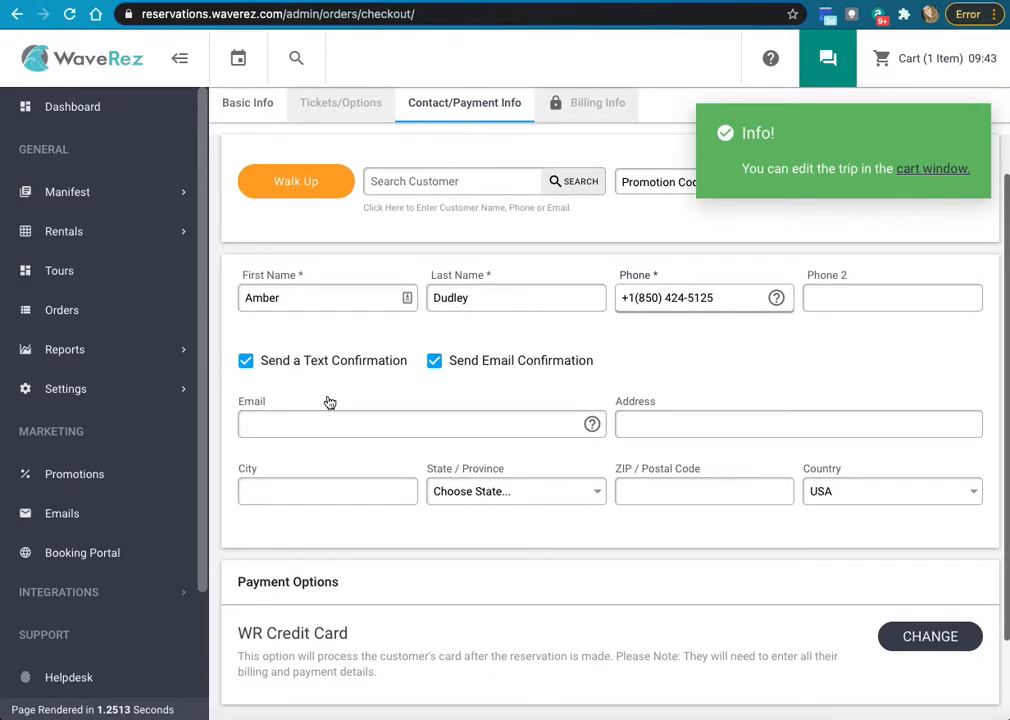
{"action": "scroll", "coordinate": [331, 401], "scroll_direction": "up", "scroll_amount": 3}
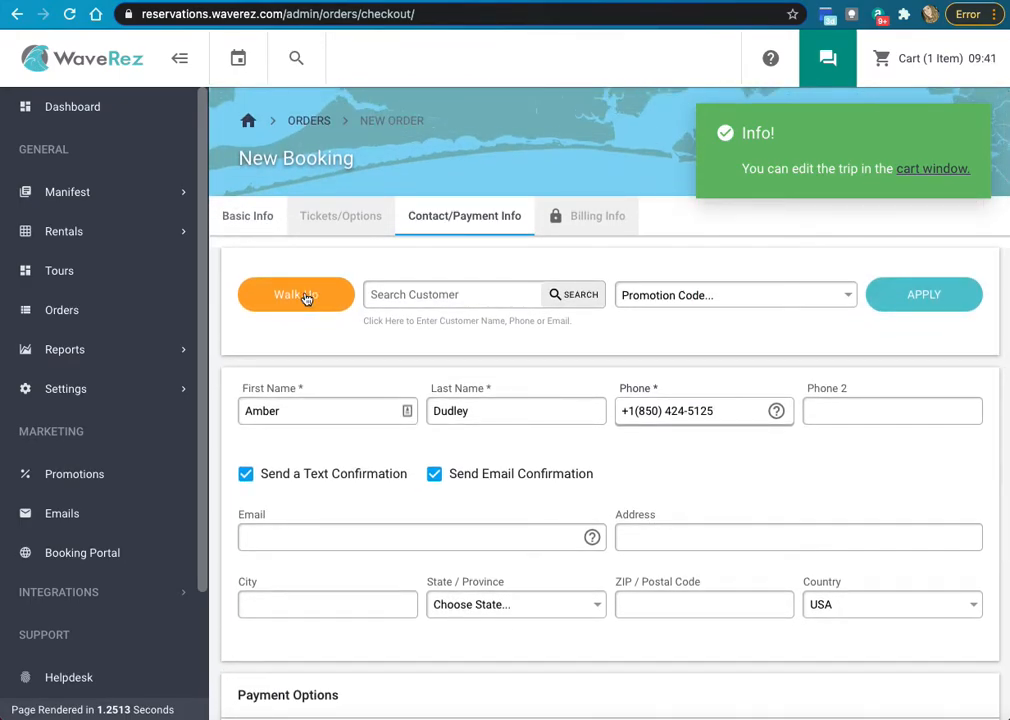
- Autofill the generic Walk Up customer details and leave the promotion code unselected
{"action": "left_click", "coordinate": [306, 297]}
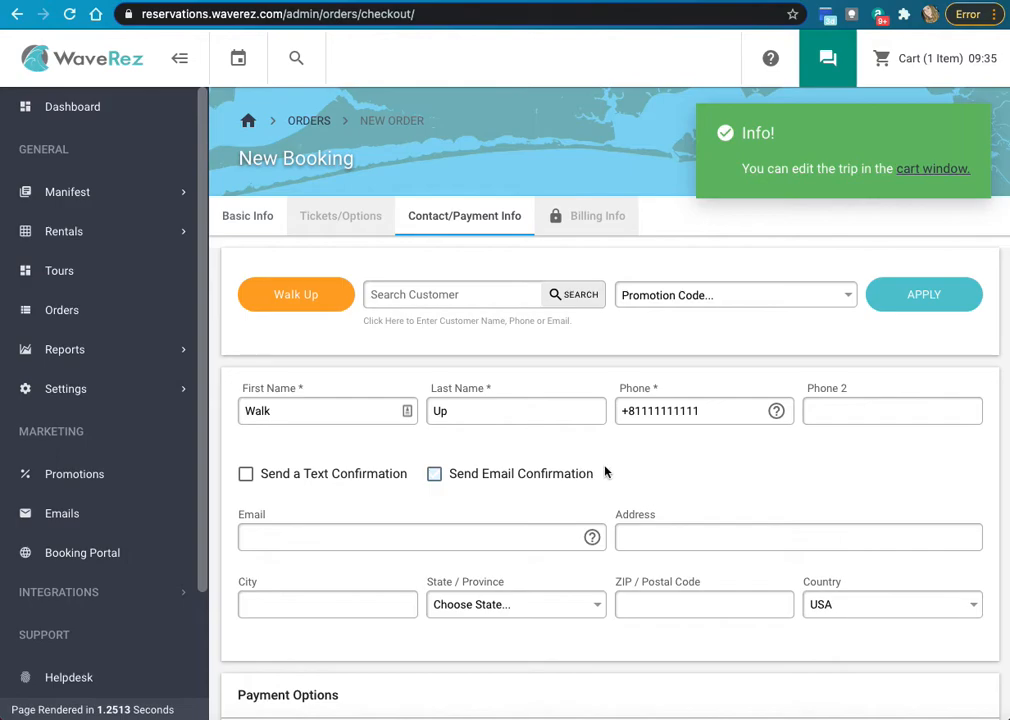
{"action": "scroll", "coordinate": [605, 472], "scroll_direction": "down", "scroll_amount": 1}
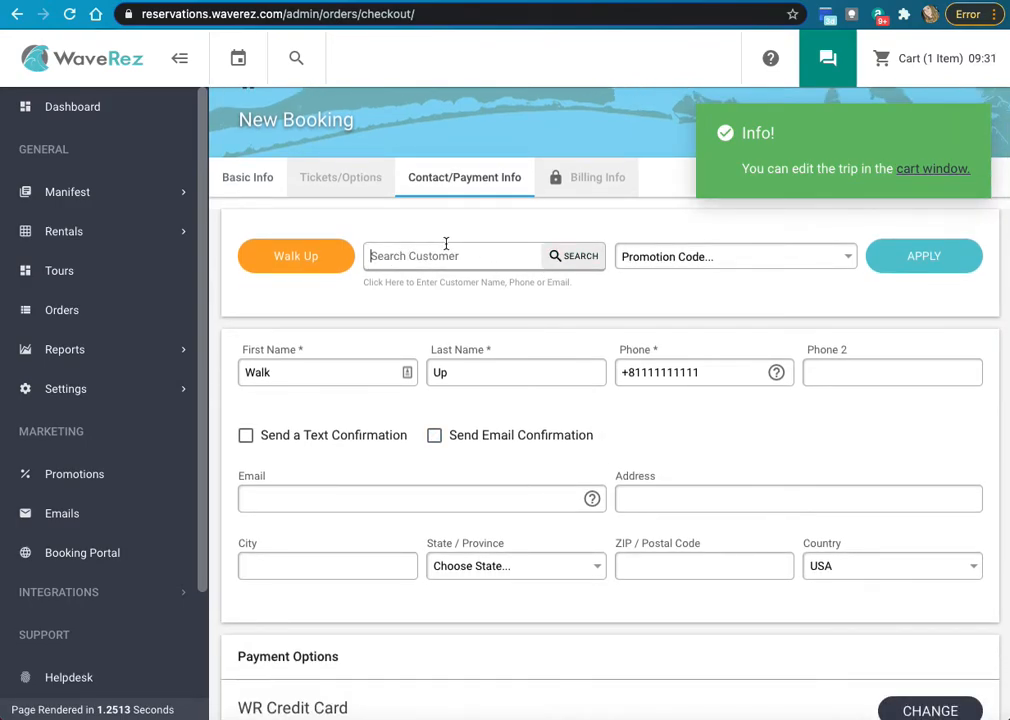
{"action": "left_click", "coordinate": [683, 260]}
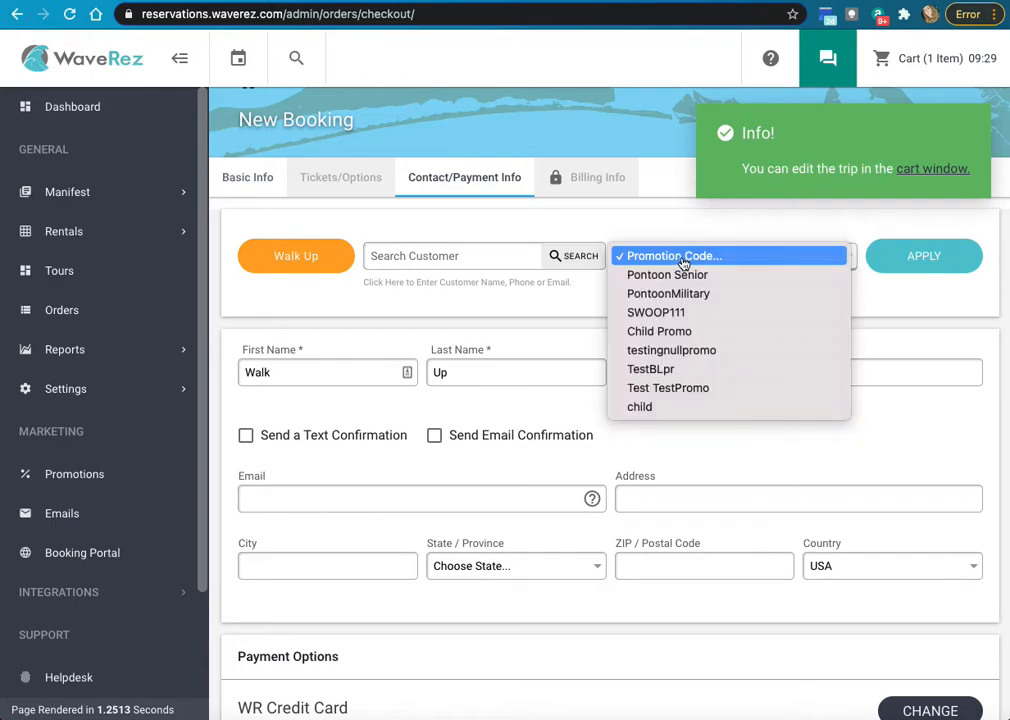
{"action": "left_click", "coordinate": [936, 433]}
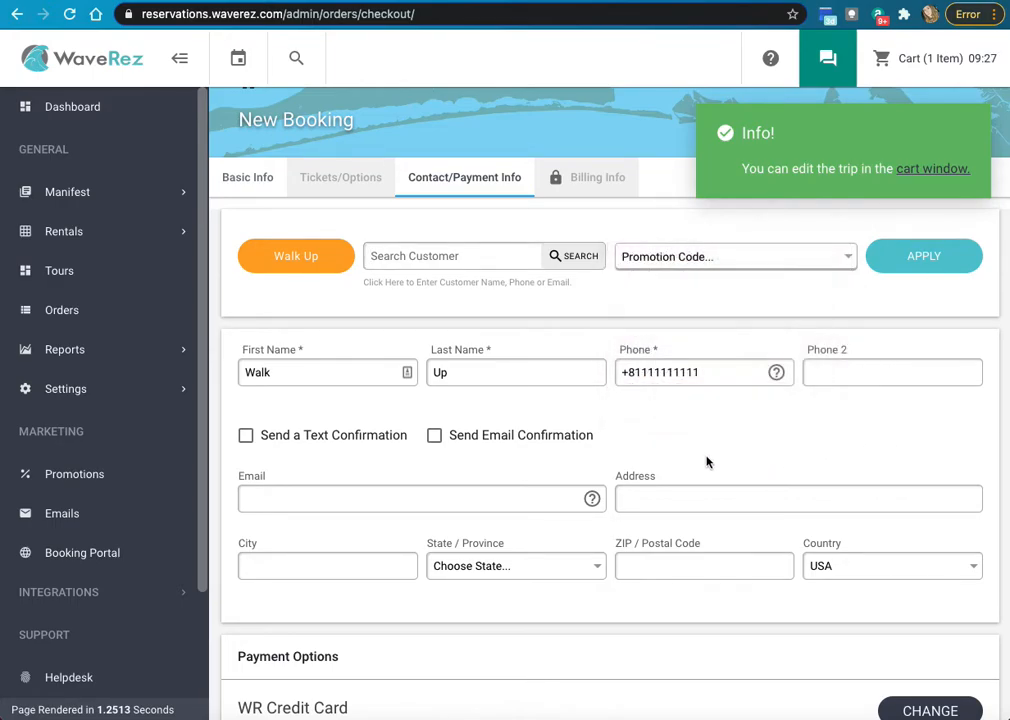
{"action": "scroll", "coordinate": [460, 432], "scroll_direction": "down", "scroll_amount": 2}
{"action": "scroll", "coordinate": [800, 380], "scroll_direction": "up", "scroll_amount": 3}
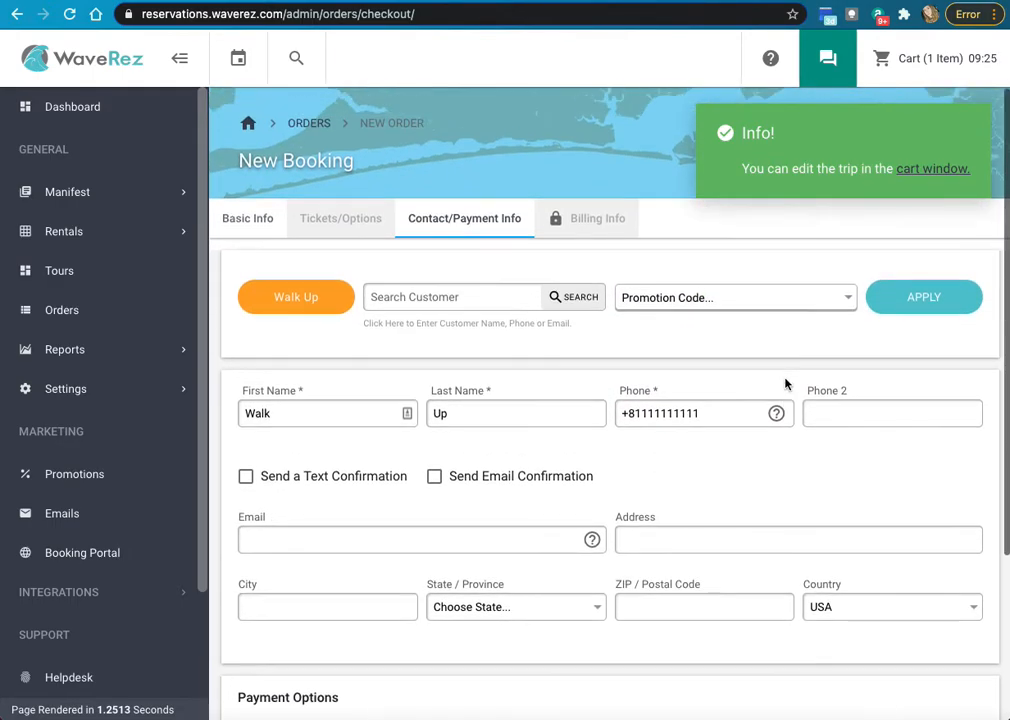
{"action": "left_click", "coordinate": [780, 297]}
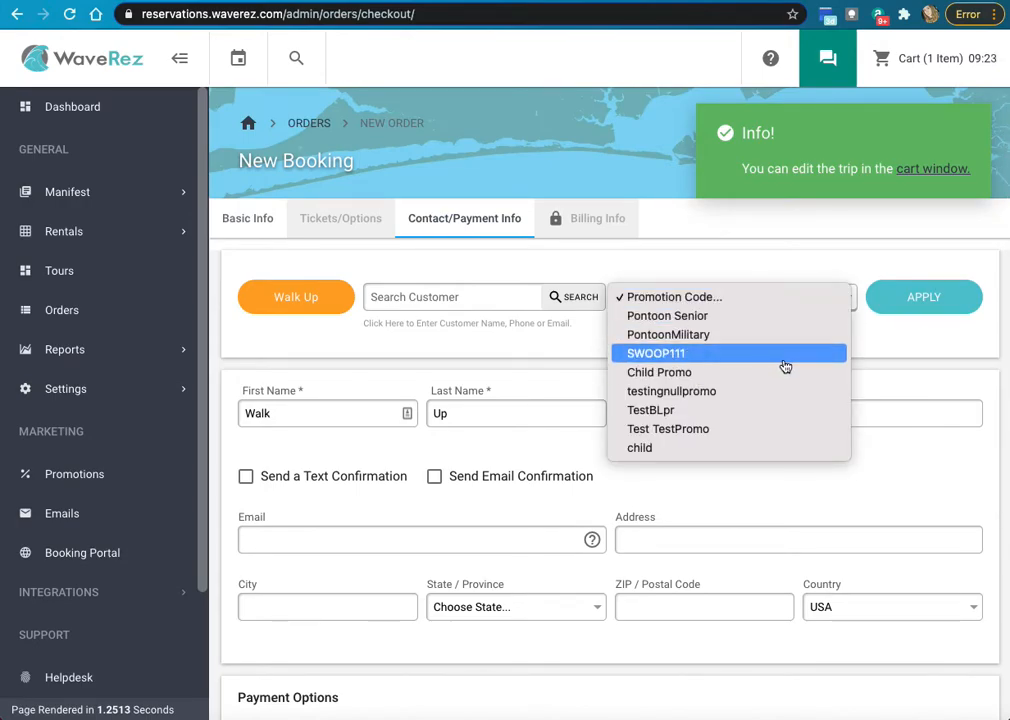
{"action": "left_click", "coordinate": [778, 476]}
{"action": "scroll", "coordinate": [751, 478], "scroll_direction": "down", "scroll_amount": 2}
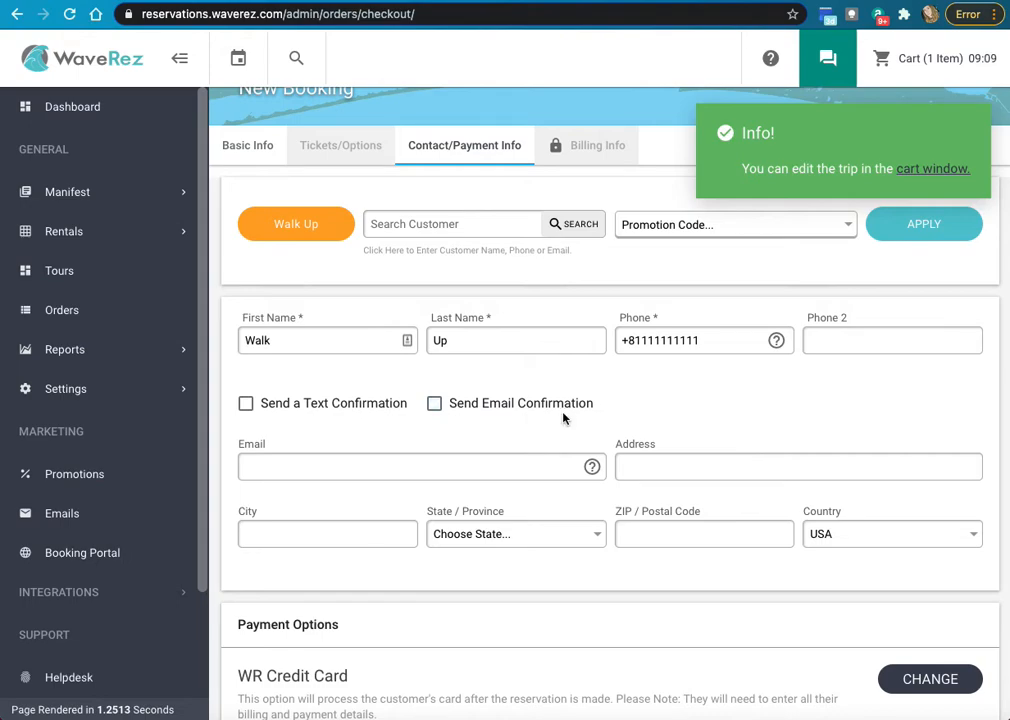
{"action": "scroll", "coordinate": [520, 415], "scroll_direction": "down", "scroll_amount": 1}
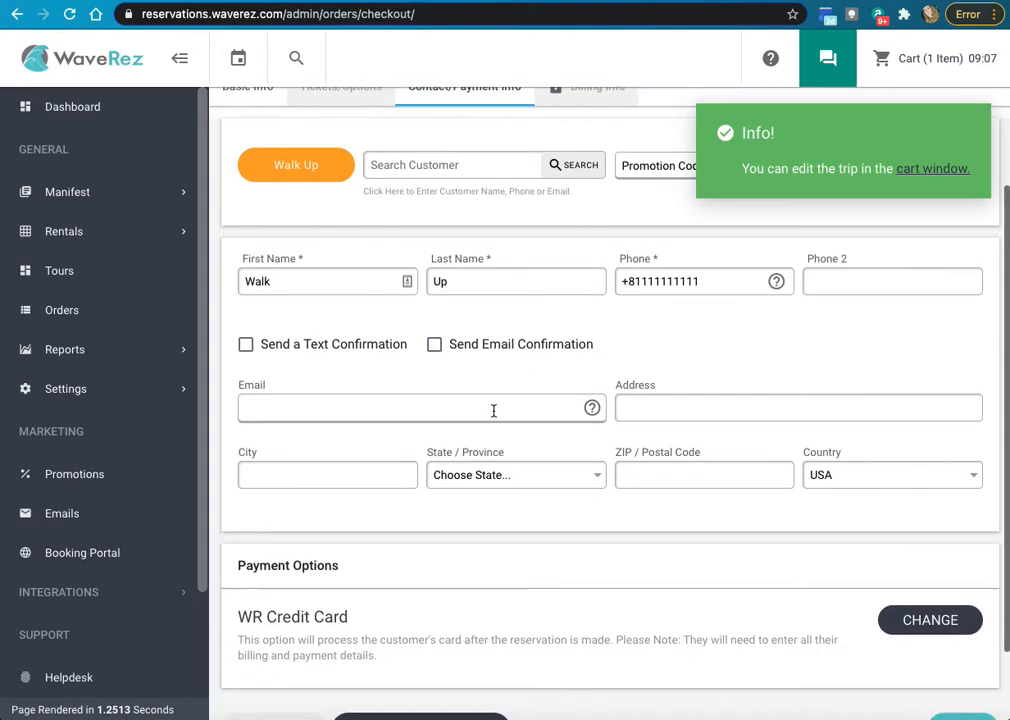
- Select the customer email field and review the rest of the contact form
{"action": "left_click", "coordinate": [257, 410]}
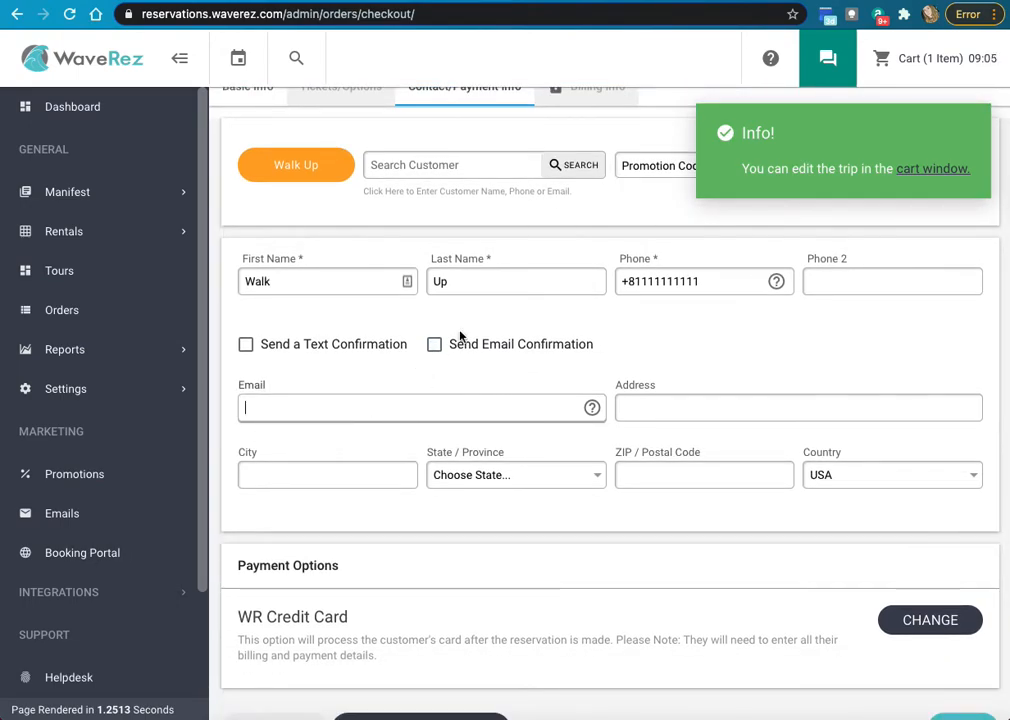
{"action": "scroll", "coordinate": [478, 408], "scroll_direction": "down", "scroll_amount": 2}
{"action": "scroll", "coordinate": [325, 401], "scroll_direction": "up", "scroll_amount": 3}
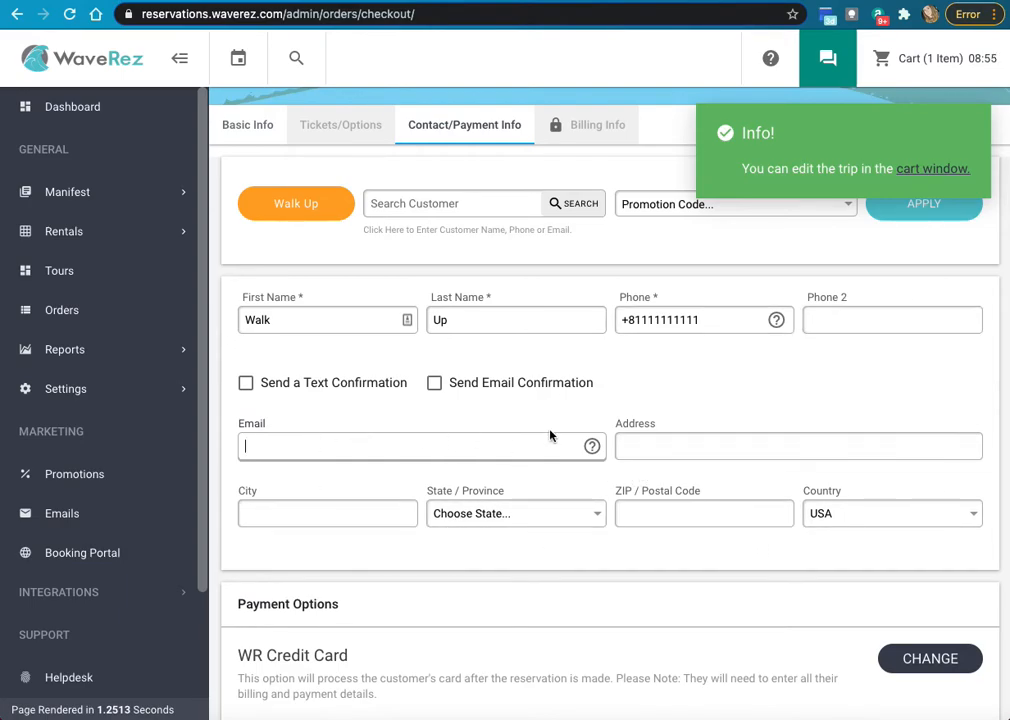
{"action": "scroll", "coordinate": [713, 421], "scroll_direction": "down", "scroll_amount": 1}
{"action": "scroll", "coordinate": [690, 417], "scroll_direction": "up", "scroll_amount": 1}
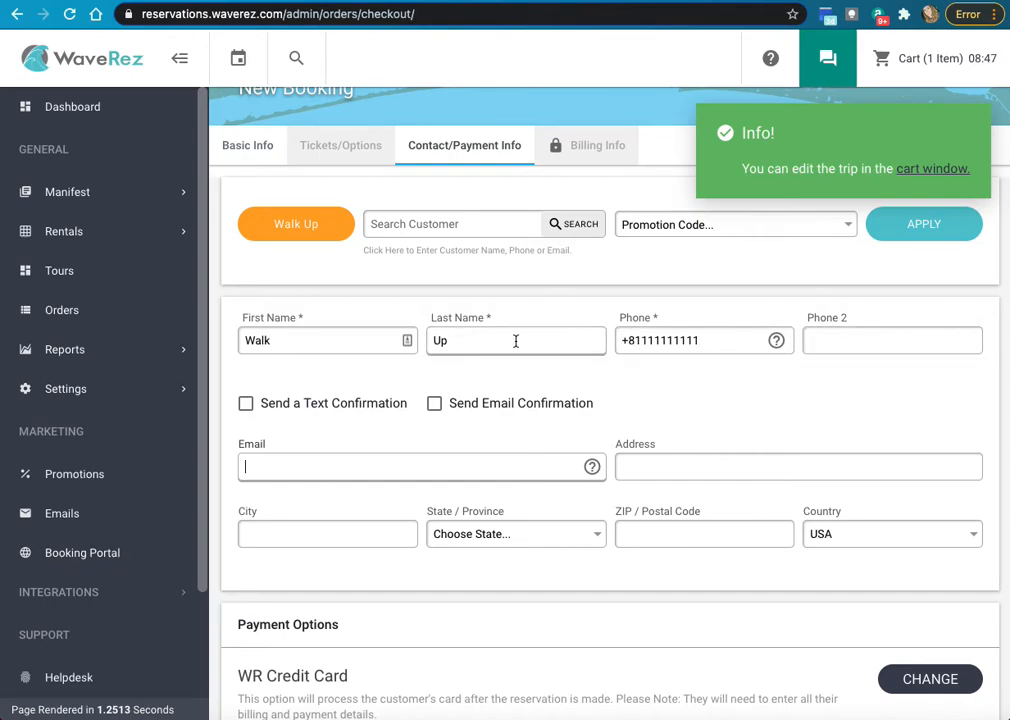
{"action": "scroll", "coordinate": [632, 421], "scroll_direction": "down", "scroll_amount": 3}
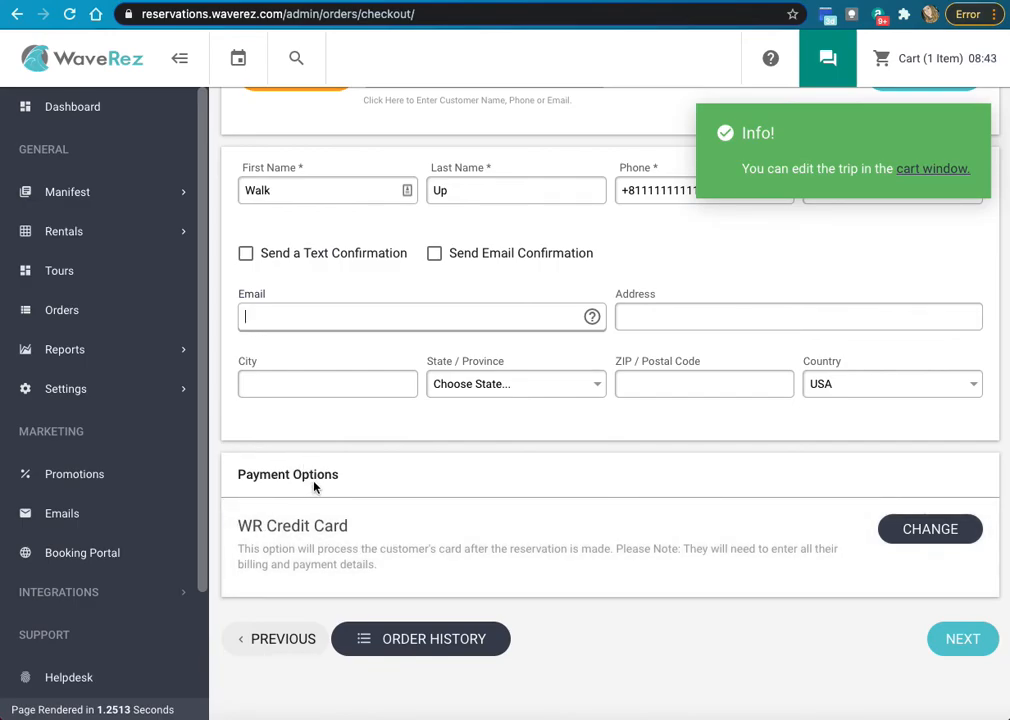
- Switch payment to Cash, tender $80.00 on $75.75, and accept $4.25 change
{"action": "left_click", "coordinate": [966, 535]}
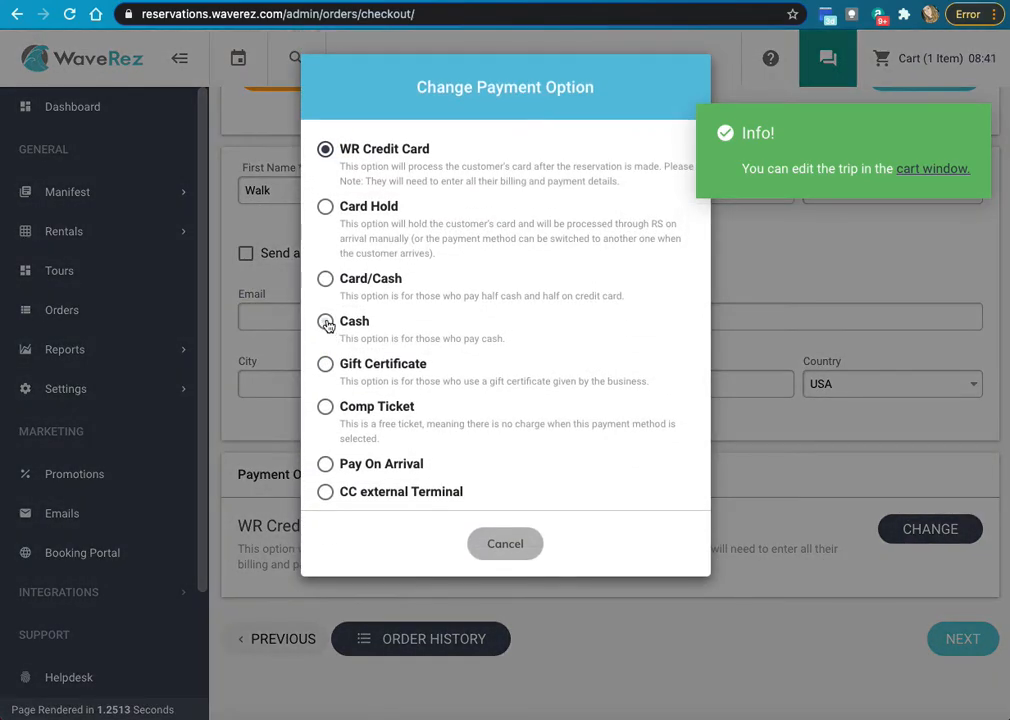
{"action": "left_click", "coordinate": [326, 323]}
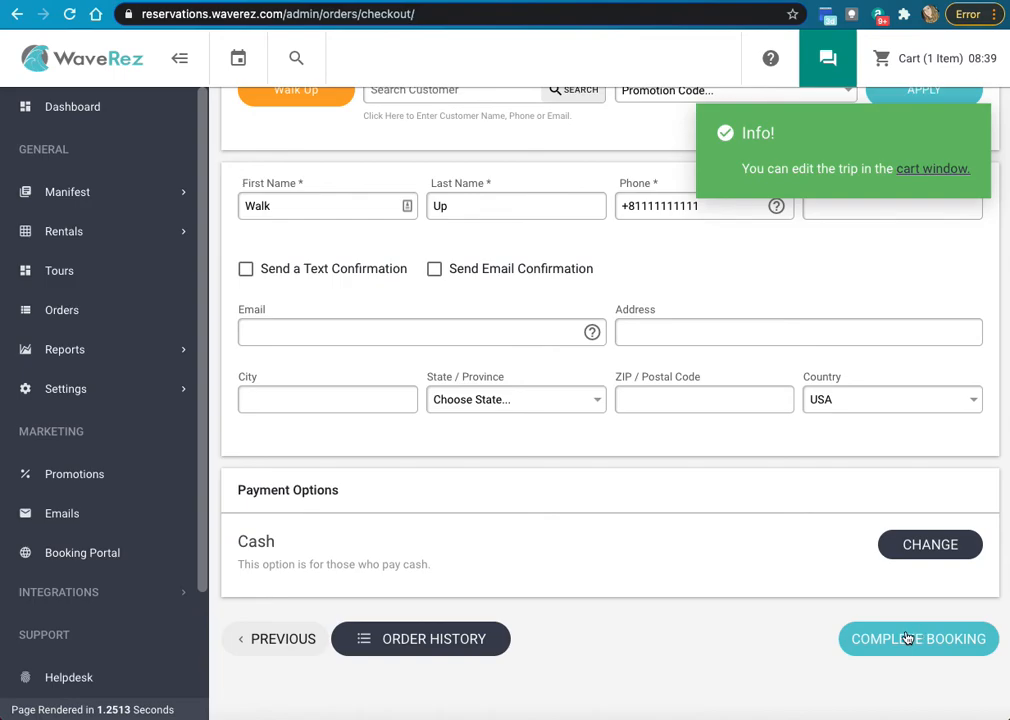
{"action": "left_click", "coordinate": [907, 638]}
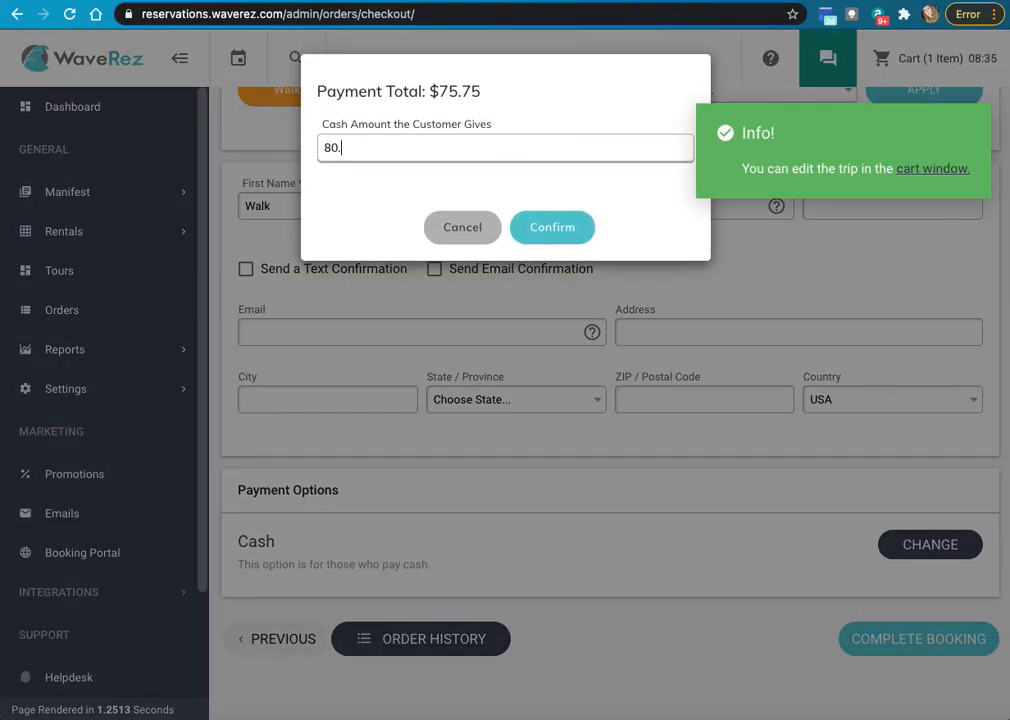
{"action": "left_click", "coordinate": [565, 227]}
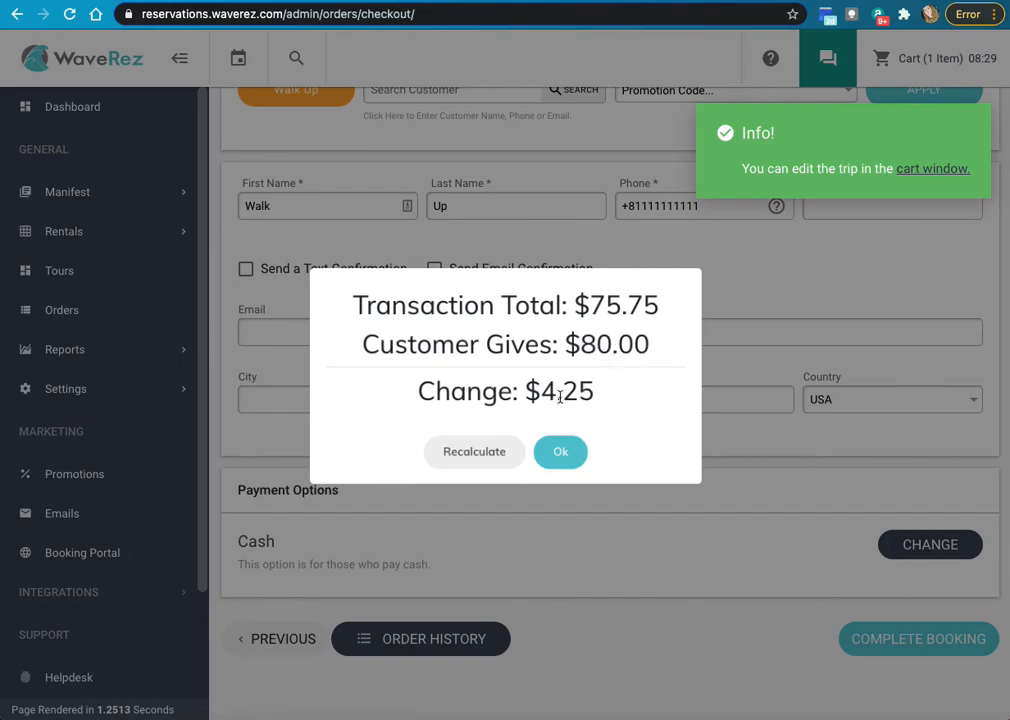
{"action": "left_click", "coordinate": [564, 457]}
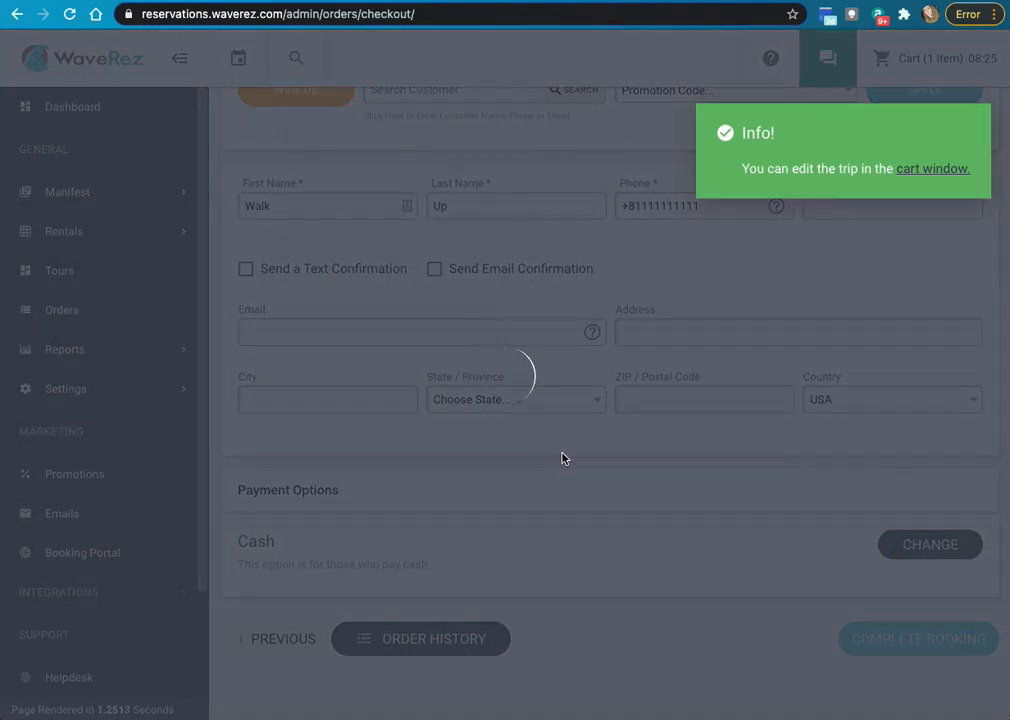